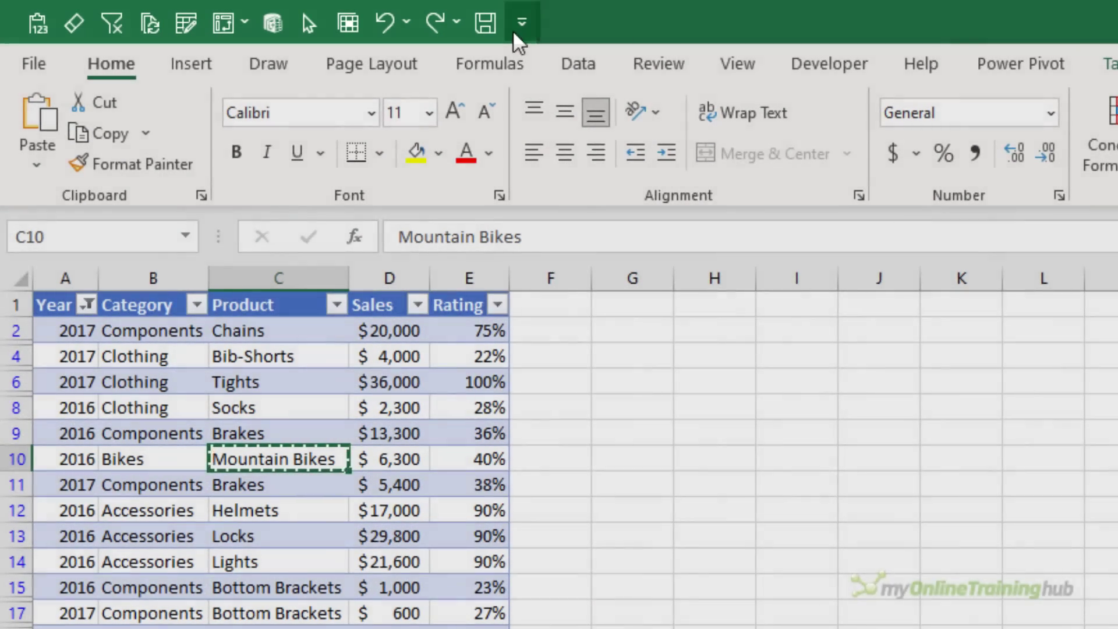
# Step: Move the Quick Access Toolbar below the ribbon, then back above it
pyautogui.click(515, 34)
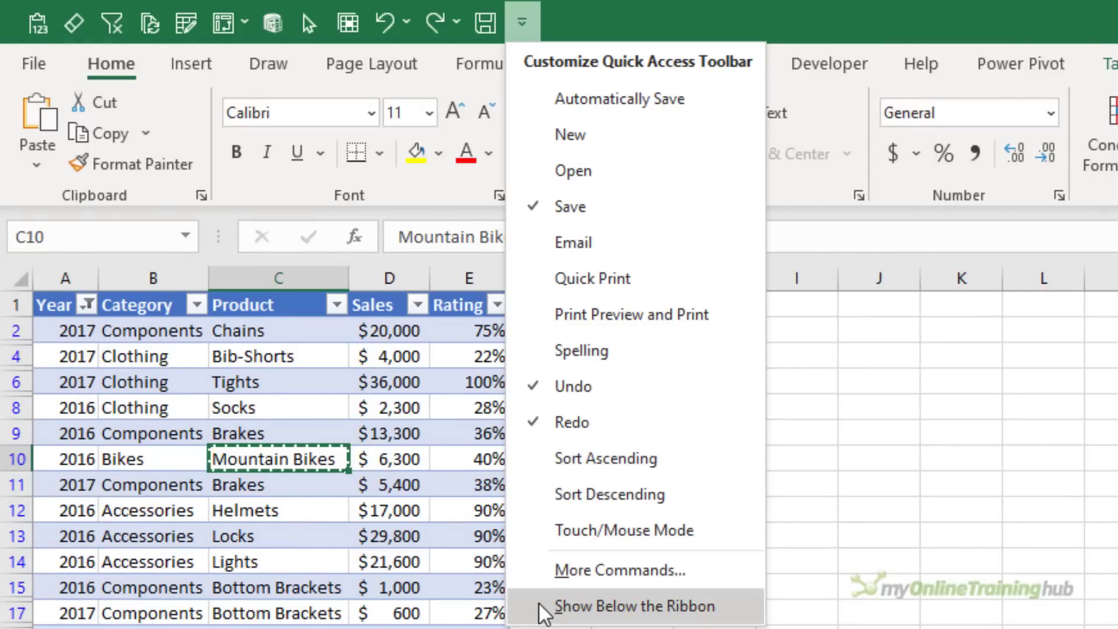
pyautogui.click(634, 606)
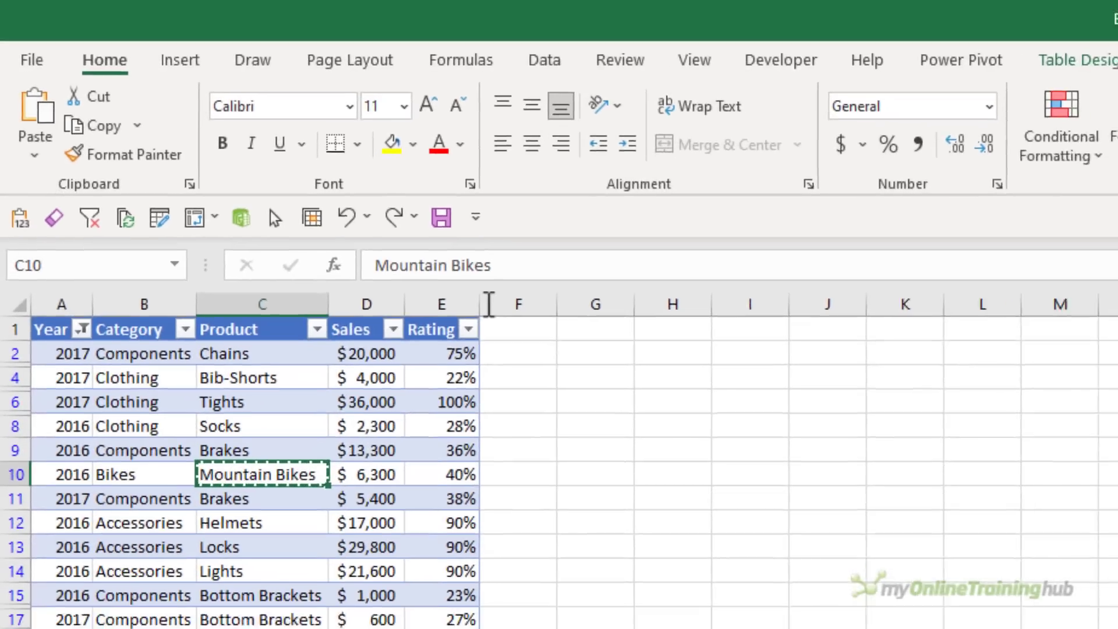
pyautogui.click(476, 216)
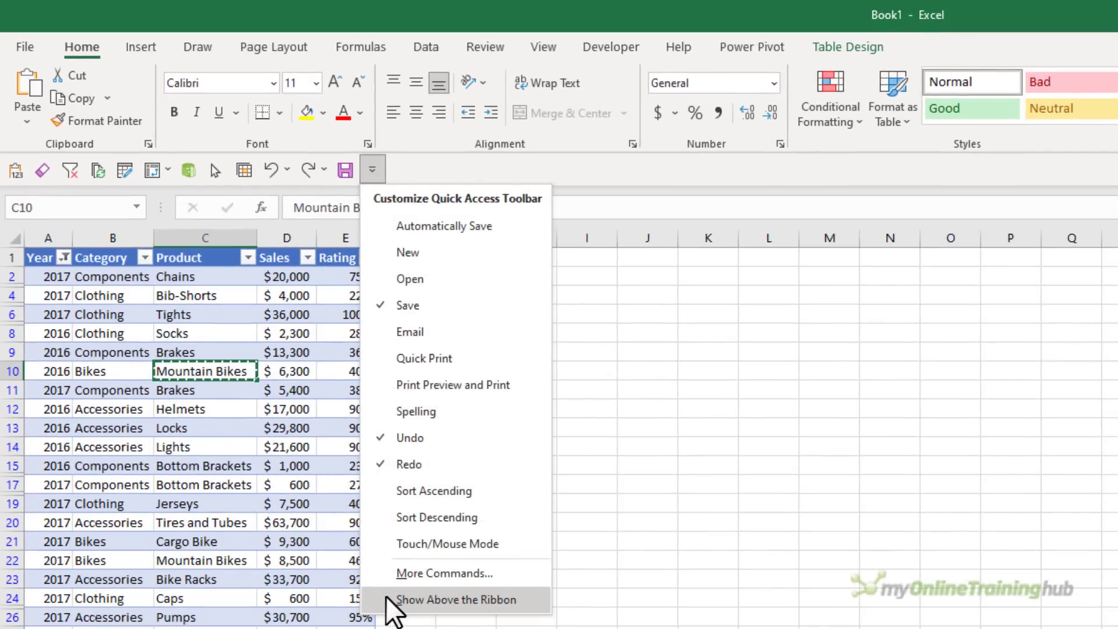
pyautogui.click(456, 599)
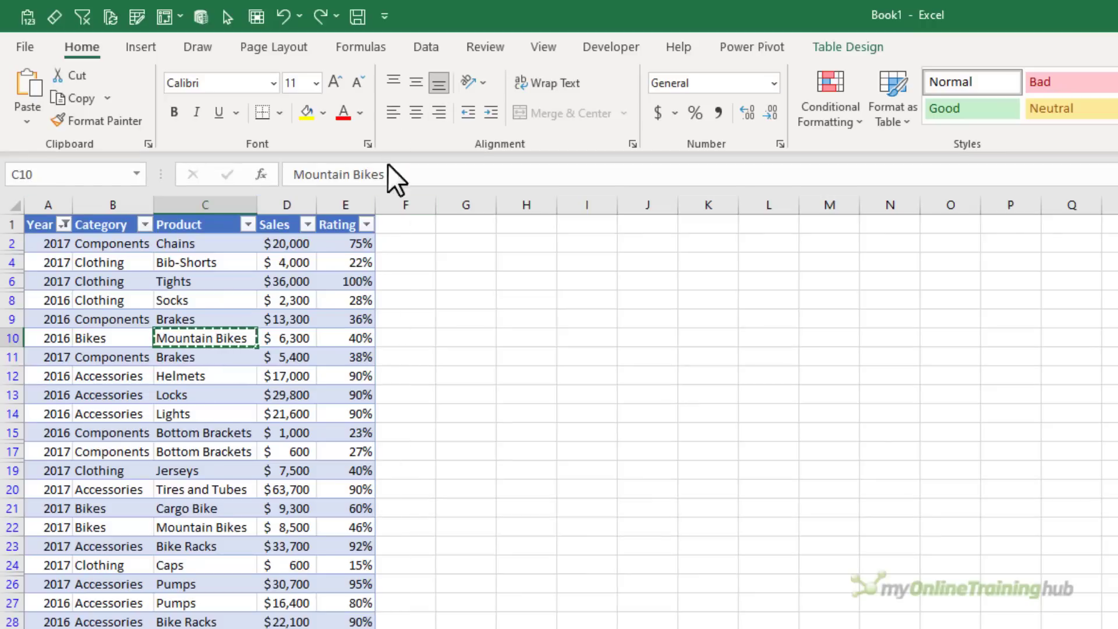
# Step: Check the toolbar dropdown and the add-to-toolbar option for Decrease Decimal, then dismiss both
pyautogui.click(389, 24)
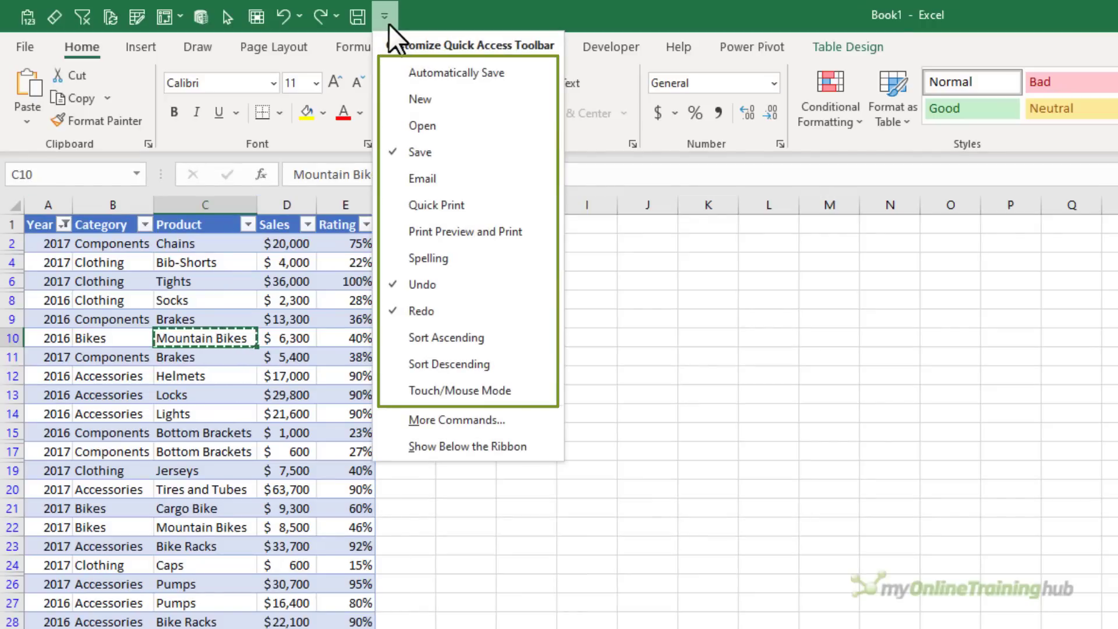
pyautogui.click(384, 16)
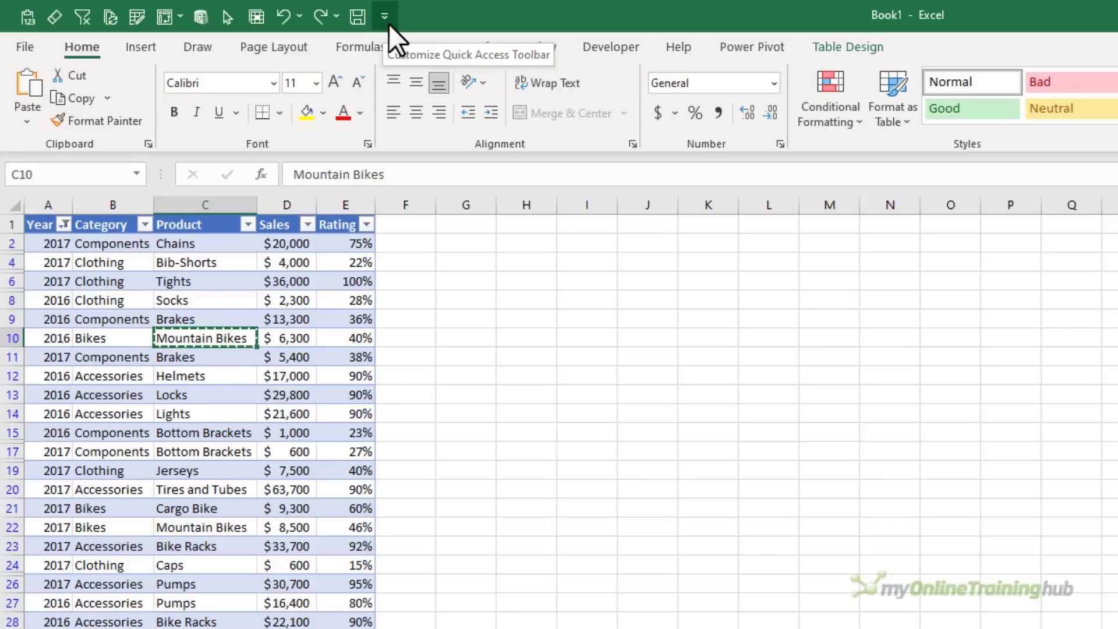
pyautogui.rightClick(769, 118)
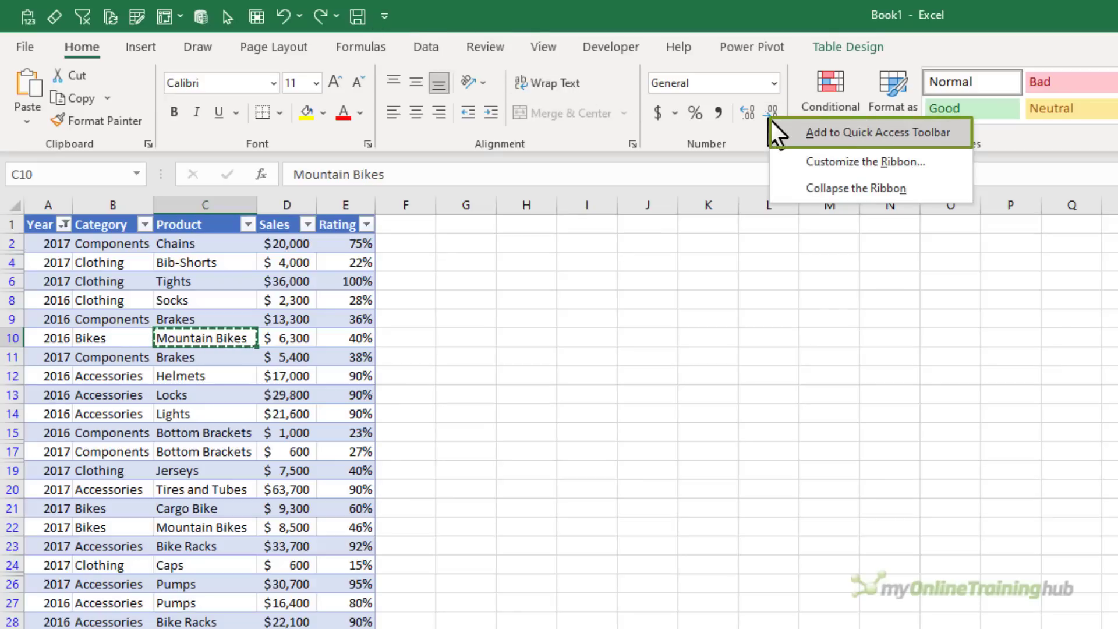
pyautogui.click(670, 267)
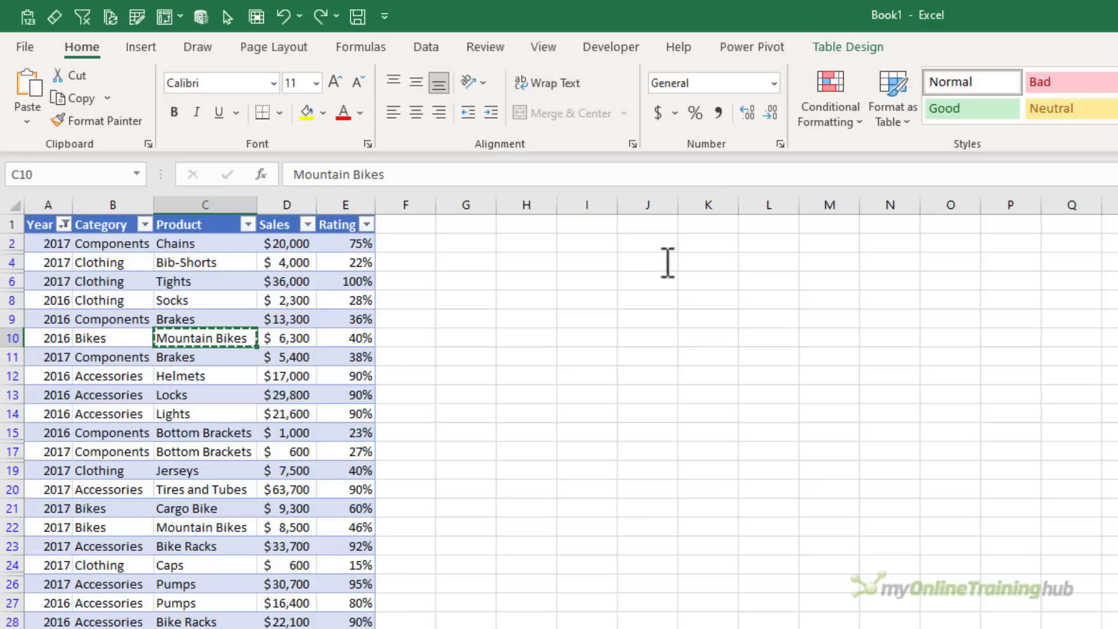
# Step: Bring up the context menu for the Save icon on the Quick Access Toolbar
pyautogui.click(382, 22)
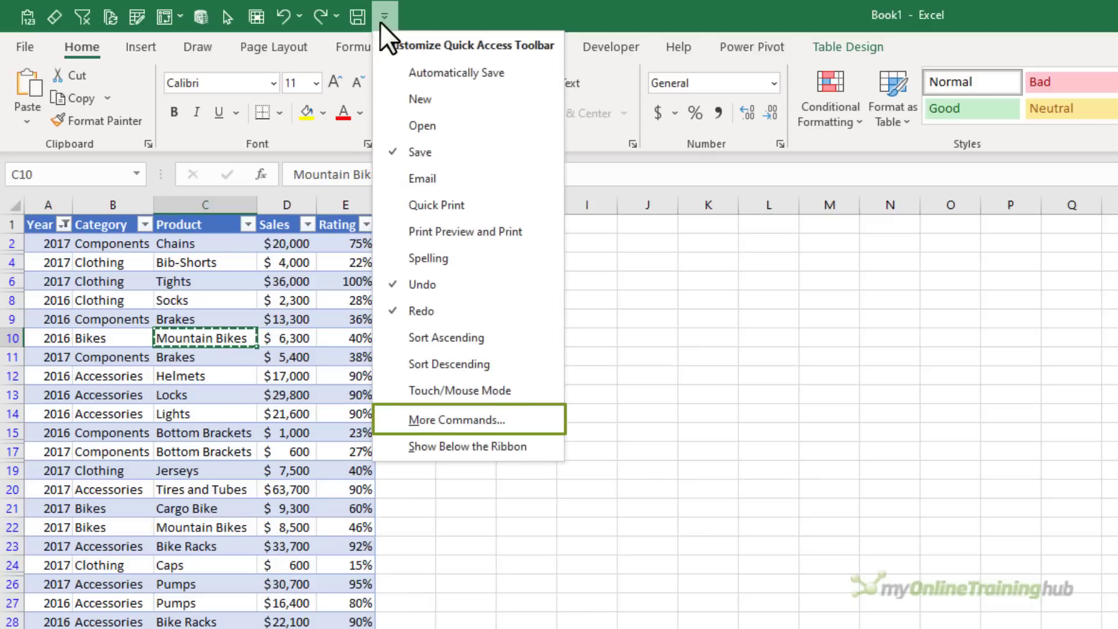
pyautogui.click(380, 22)
pyautogui.rightClick(351, 12)
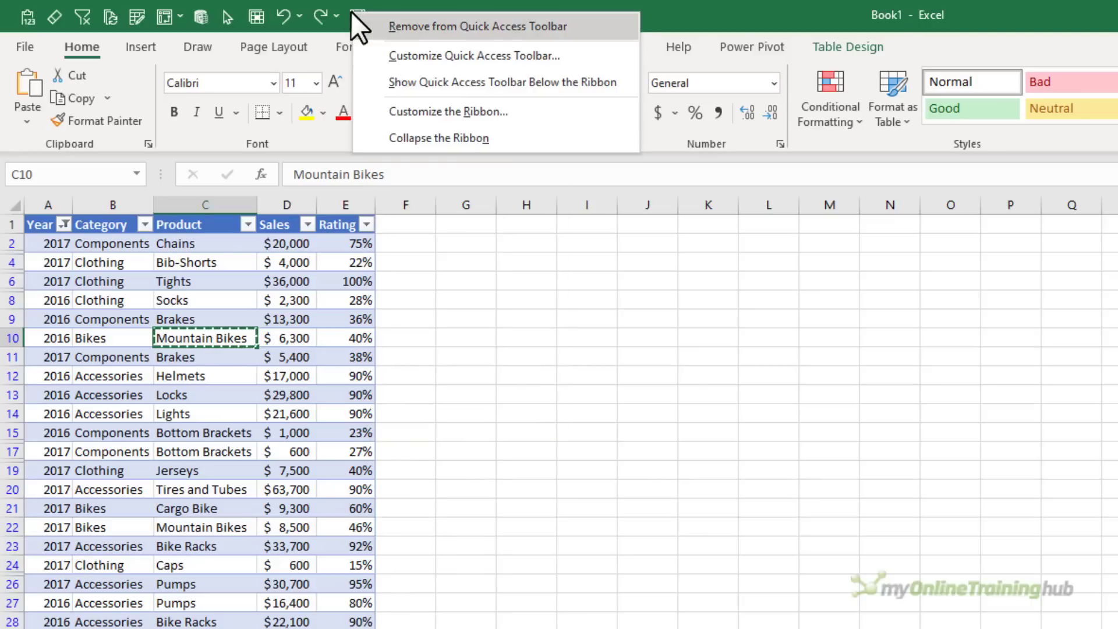
# Step: Open Customize Quick Access Toolbar and set Choose commands from to All Commands, scrolling the list
pyautogui.click(371, 51)
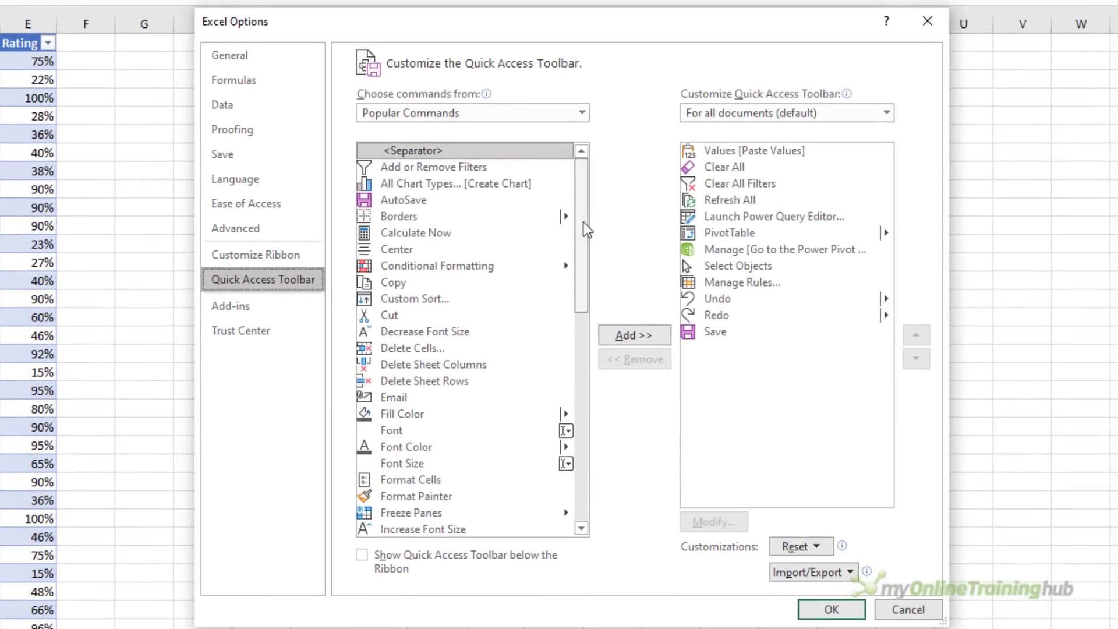
pyautogui.moveTo(584, 226); pyautogui.dragTo(594, 194)
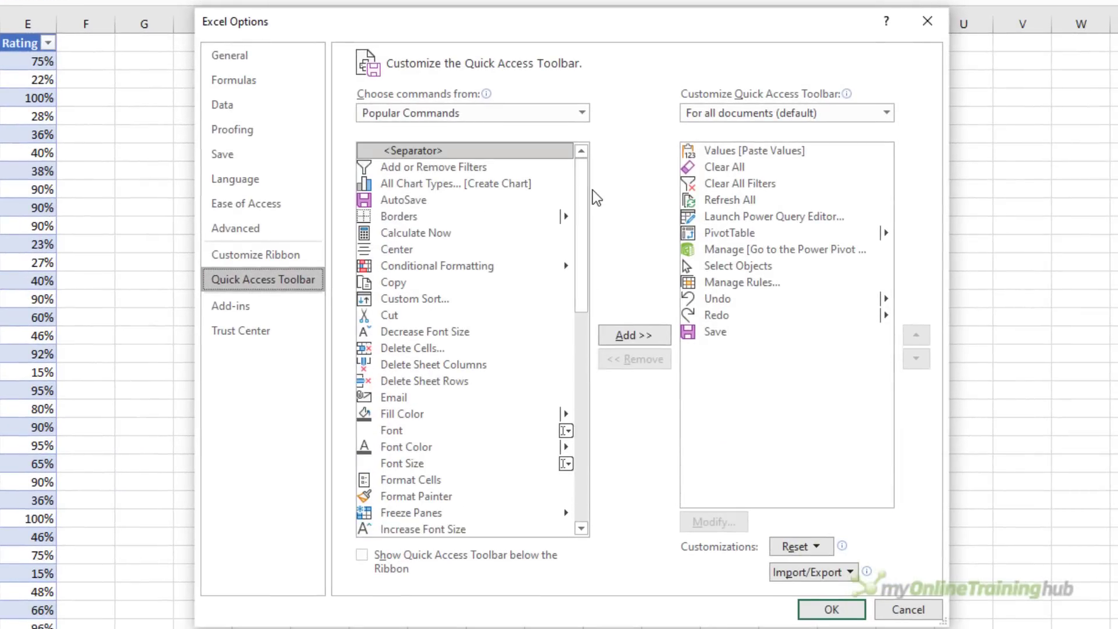
pyautogui.click(581, 114)
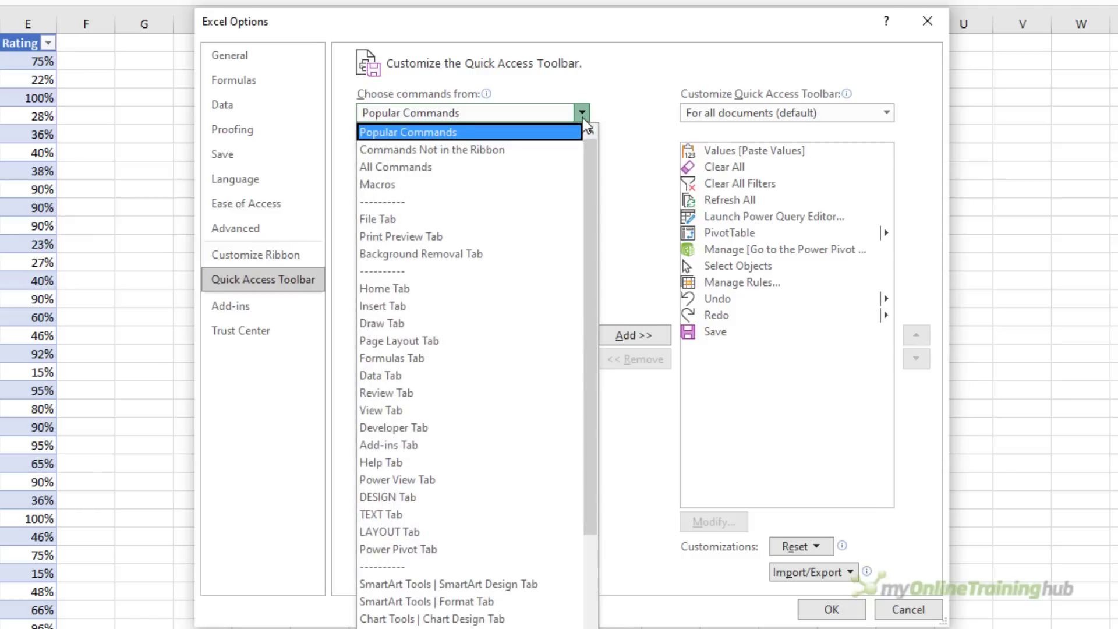
pyautogui.press('Down')
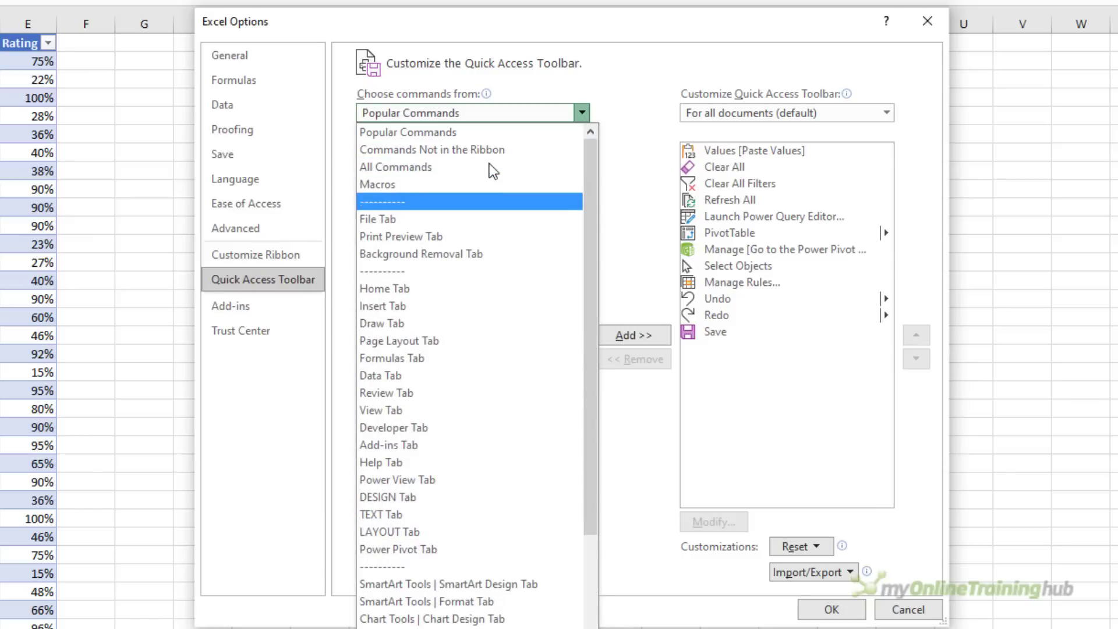
pyautogui.scroll(-5, 484, 420)
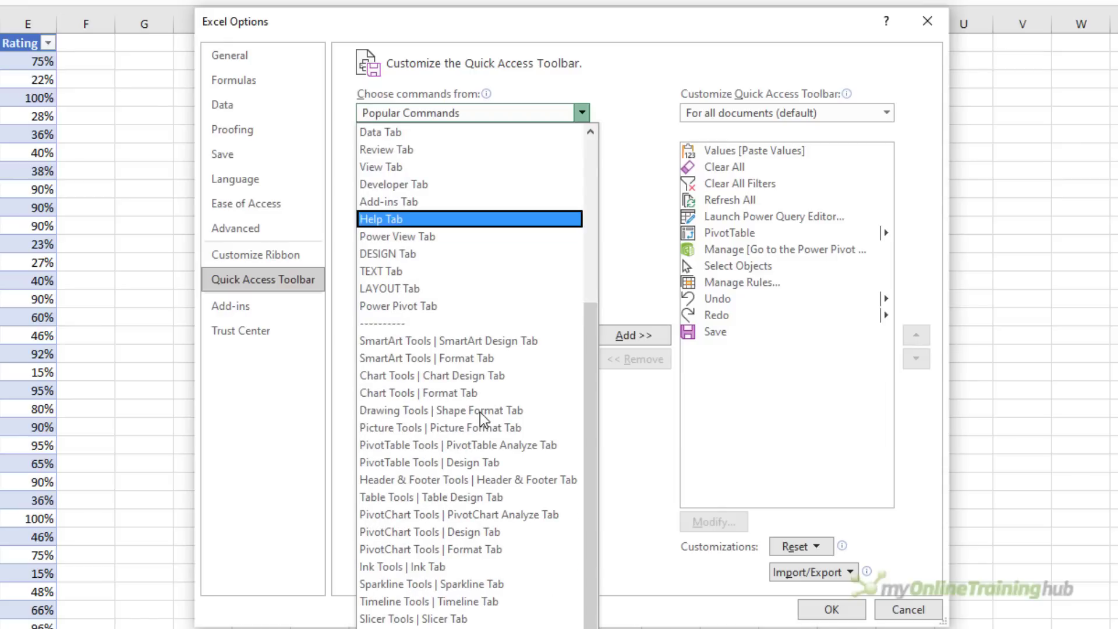
pyautogui.scroll(5, 481, 419)
pyautogui.click(541, 169)
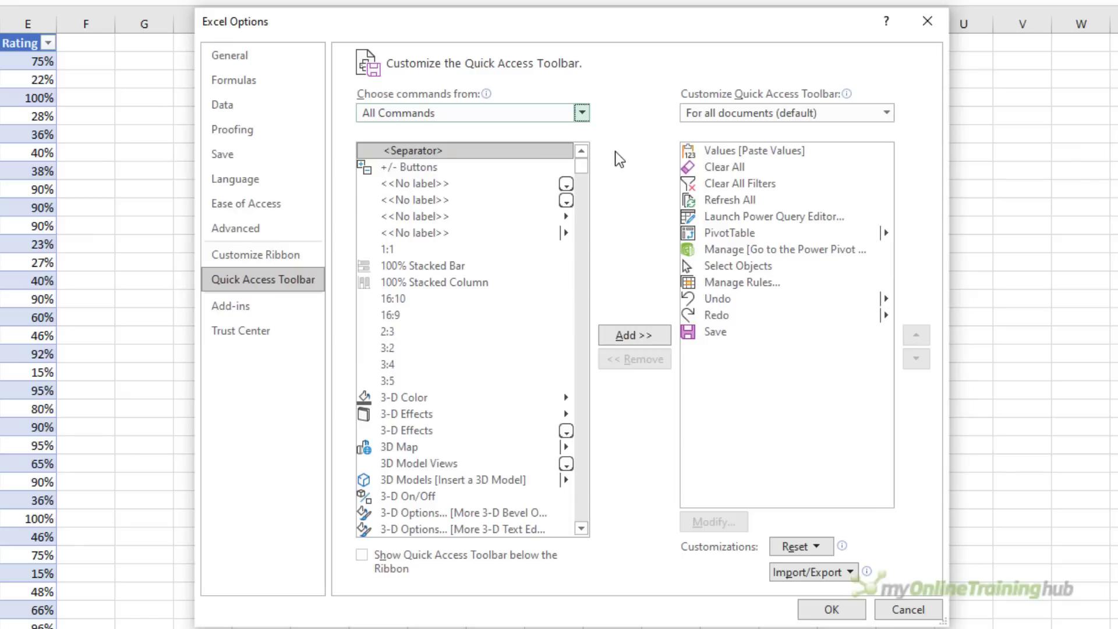
pyautogui.scroll(-12, 532, 247)
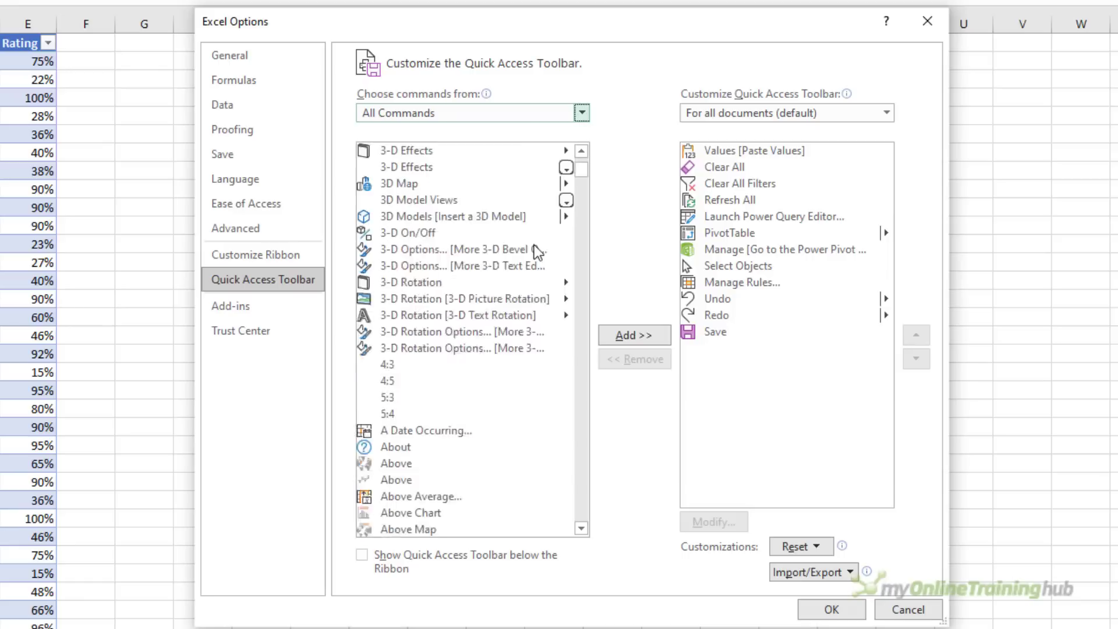
pyautogui.scroll(-2, 538, 252)
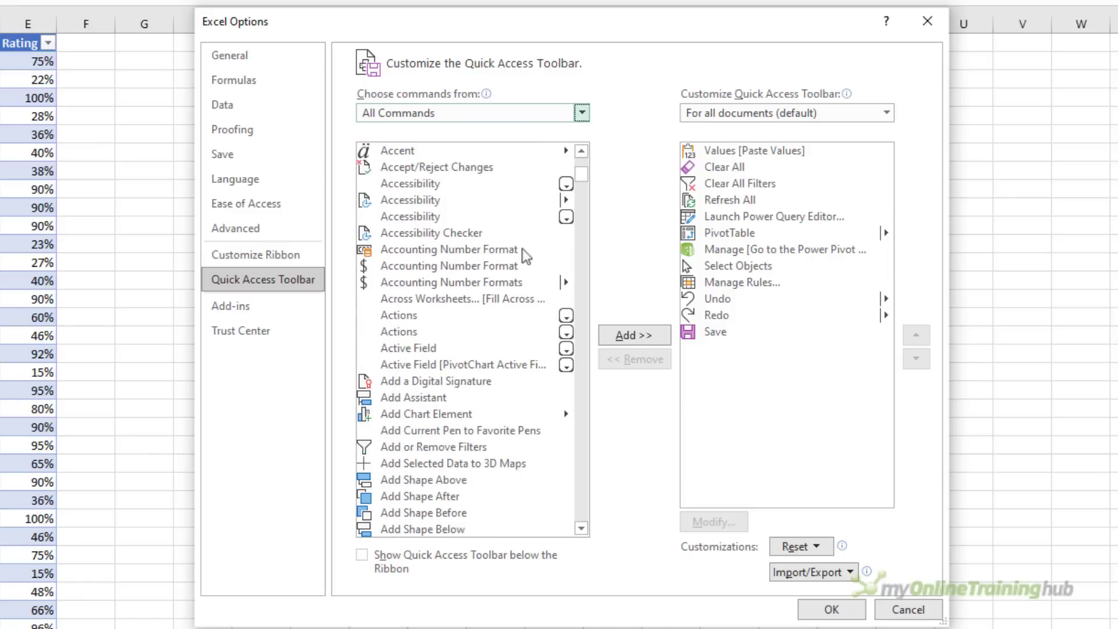
# Step: Add Page Break Preview from All Commands to the Quick Access Toolbar
pyautogui.click(500, 254)
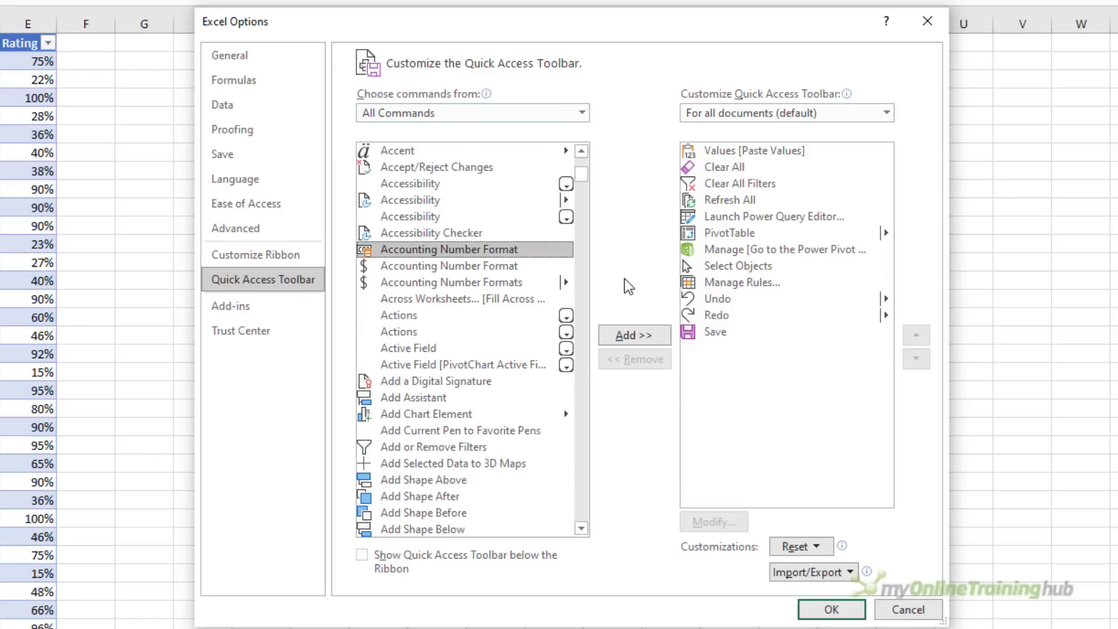
pyautogui.press('p')
pyautogui.scroll(-5, 507, 296)
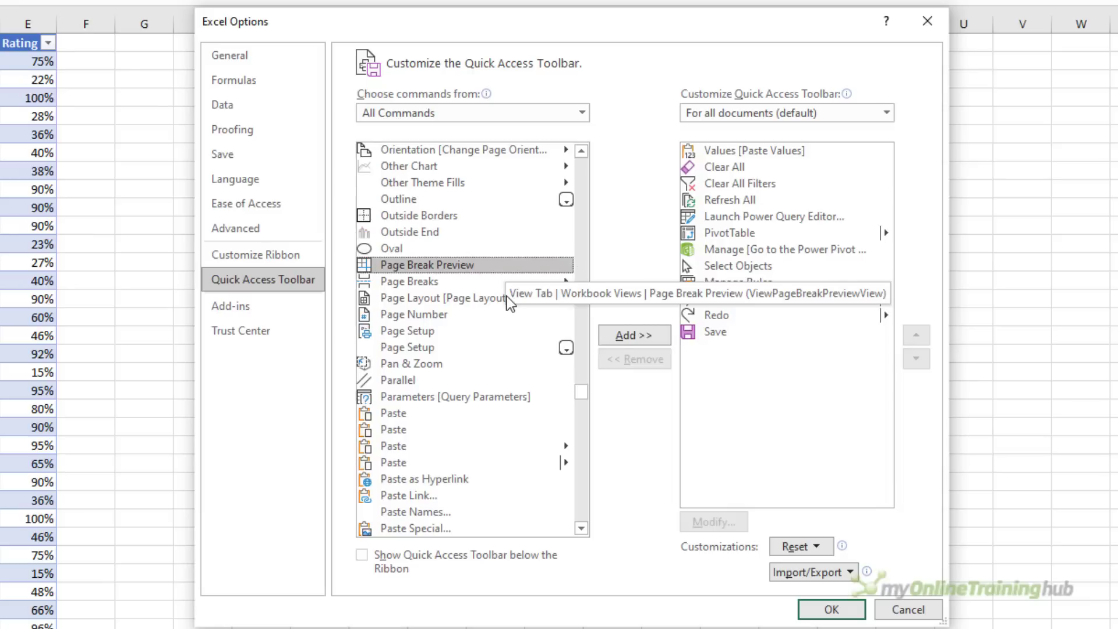
pyautogui.click(616, 339)
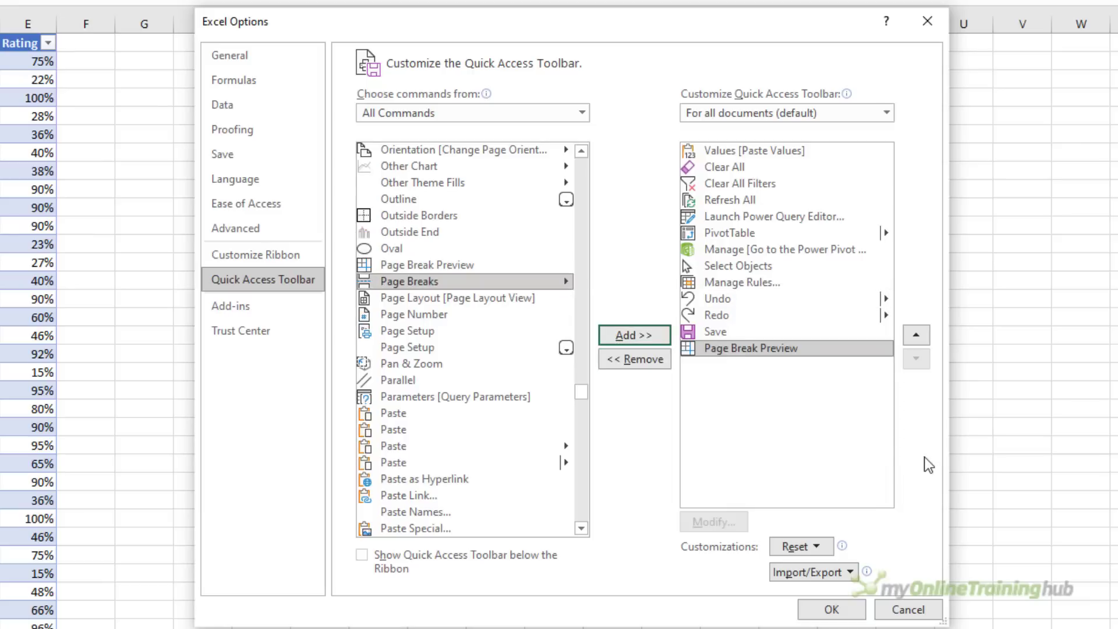
# Step: Reorder Page Break Preview with Move Up/Move Down so it sits last, after Save
pyautogui.click(916, 337)
pyautogui.click(917, 338)
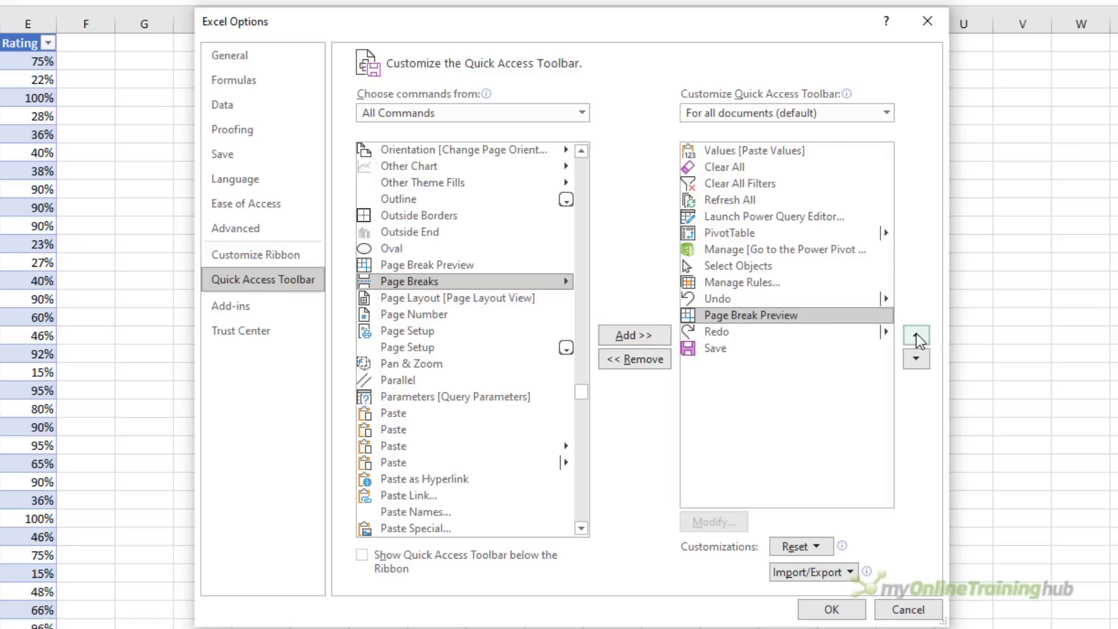
pyautogui.click(916, 336)
pyautogui.click(916, 359)
pyautogui.click(916, 358)
pyautogui.click(916, 358)
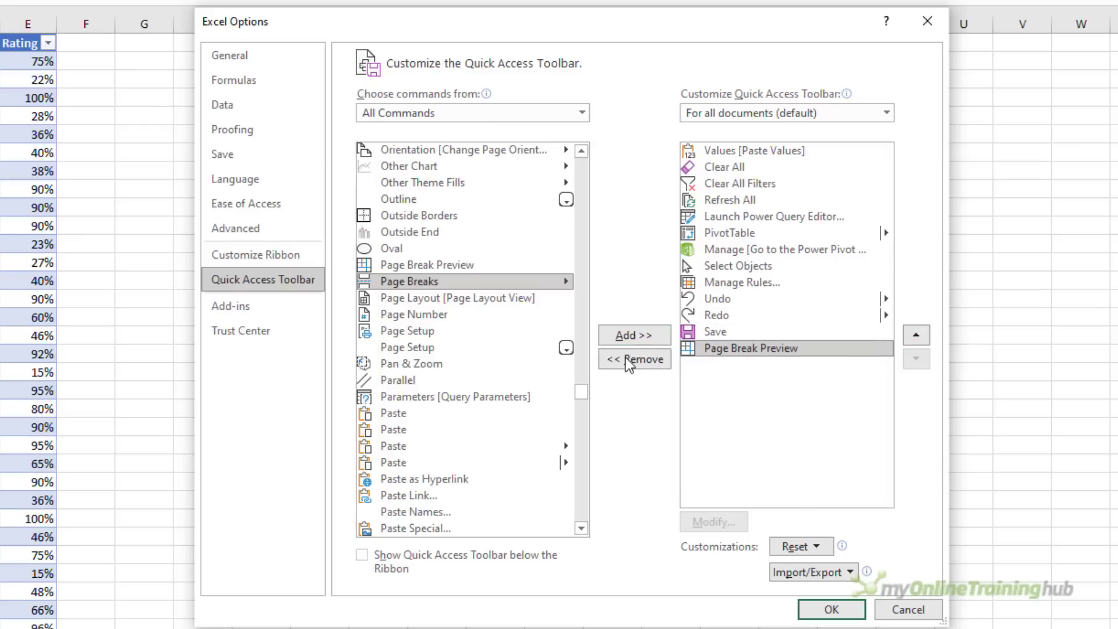
# Step: Remove Page Break Preview from the Quick Access Toolbar command list
pyautogui.click(629, 362)
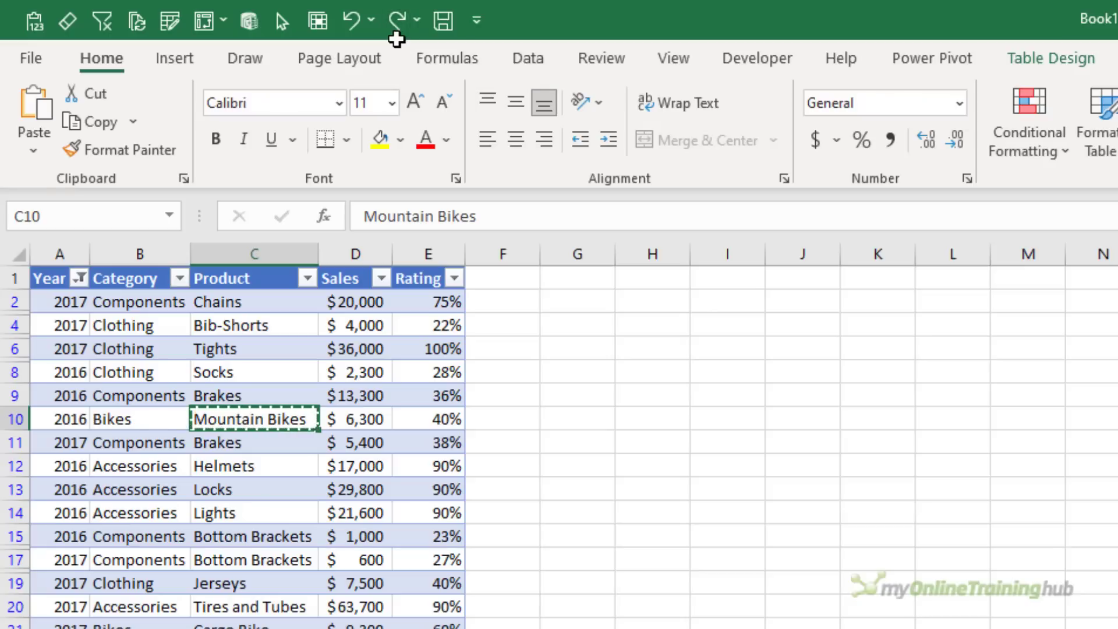
pyautogui.press('alt')
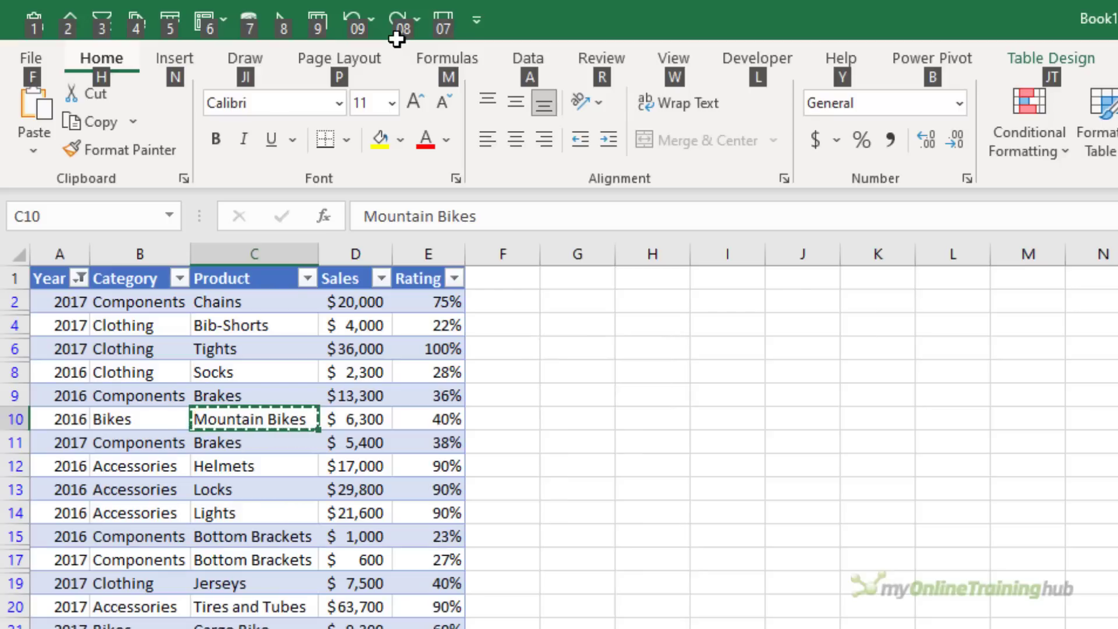
pyautogui.press('alt')
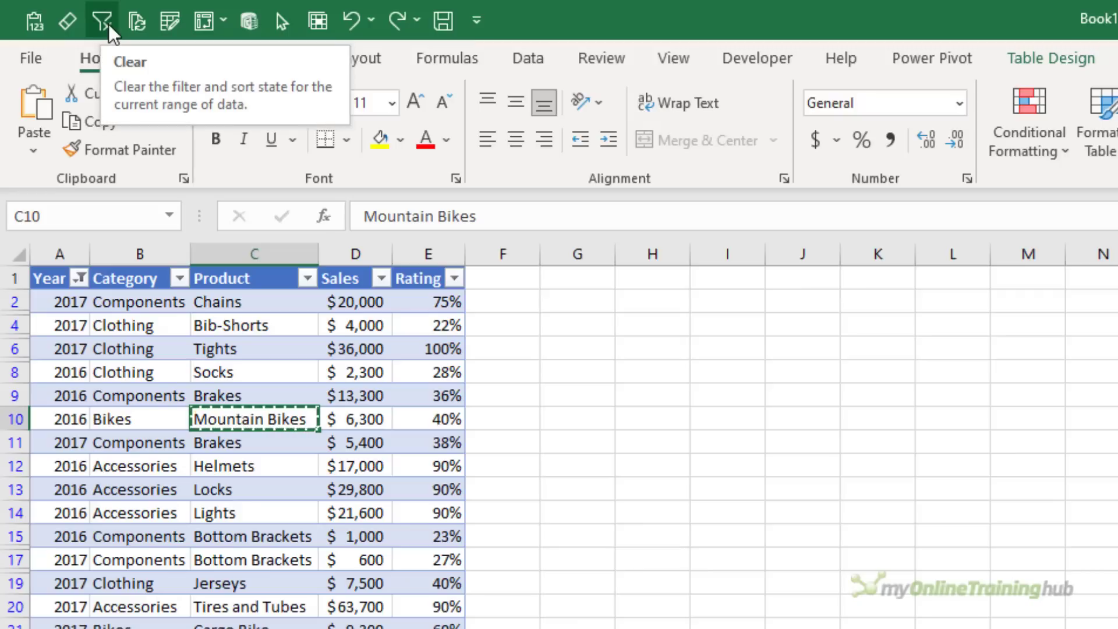
pyautogui.press('alt')
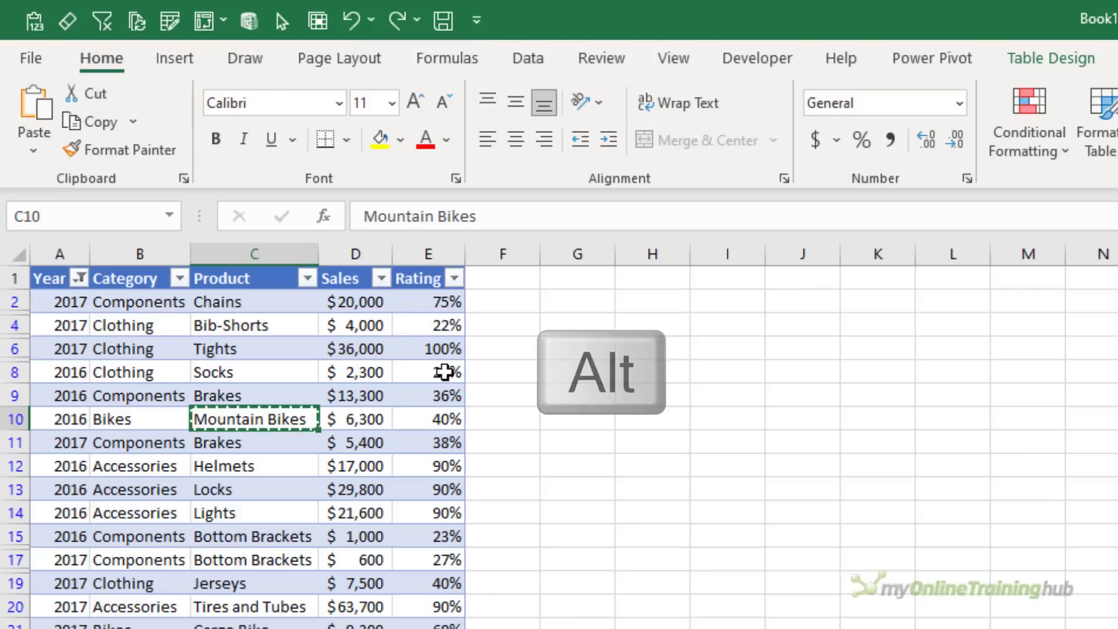
pyautogui.press('3')
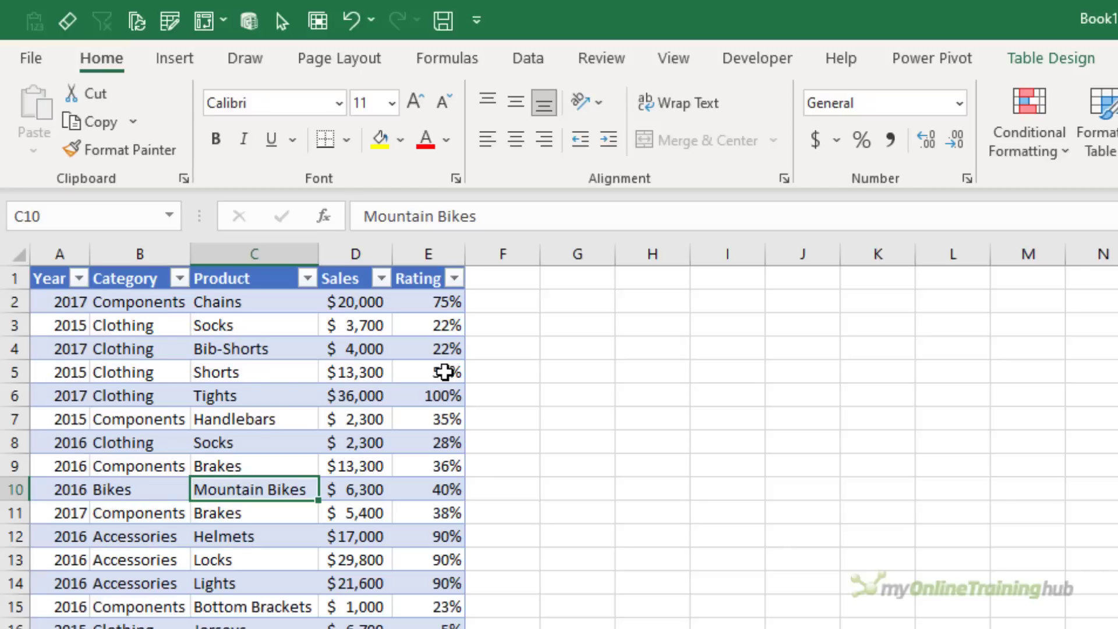
pyautogui.press('alt')
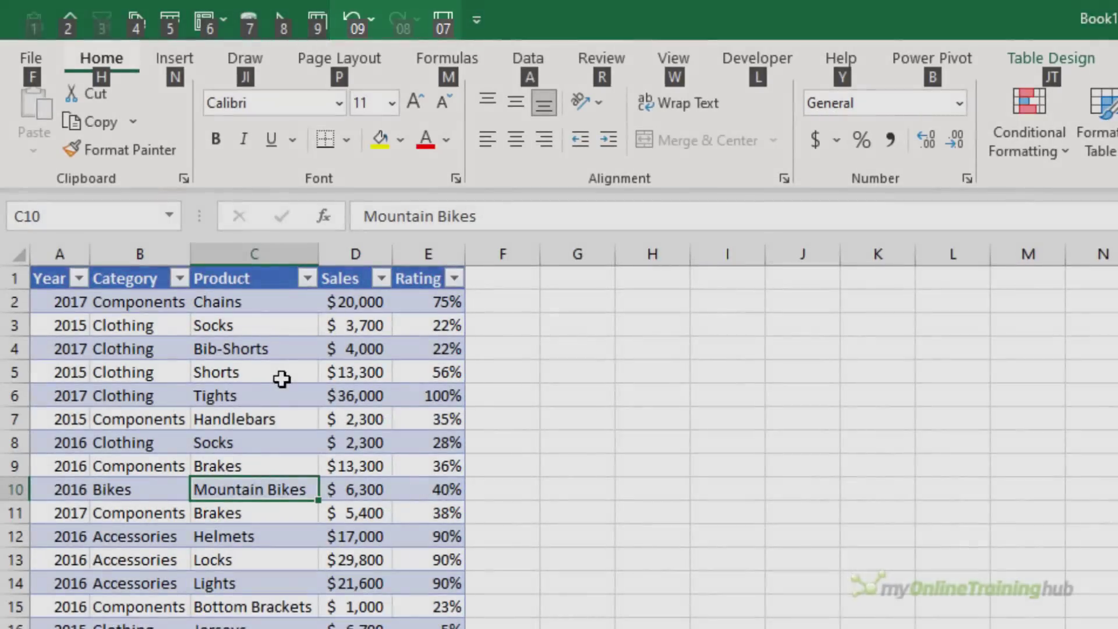
pyautogui.press('0')
pyautogui.press('9')
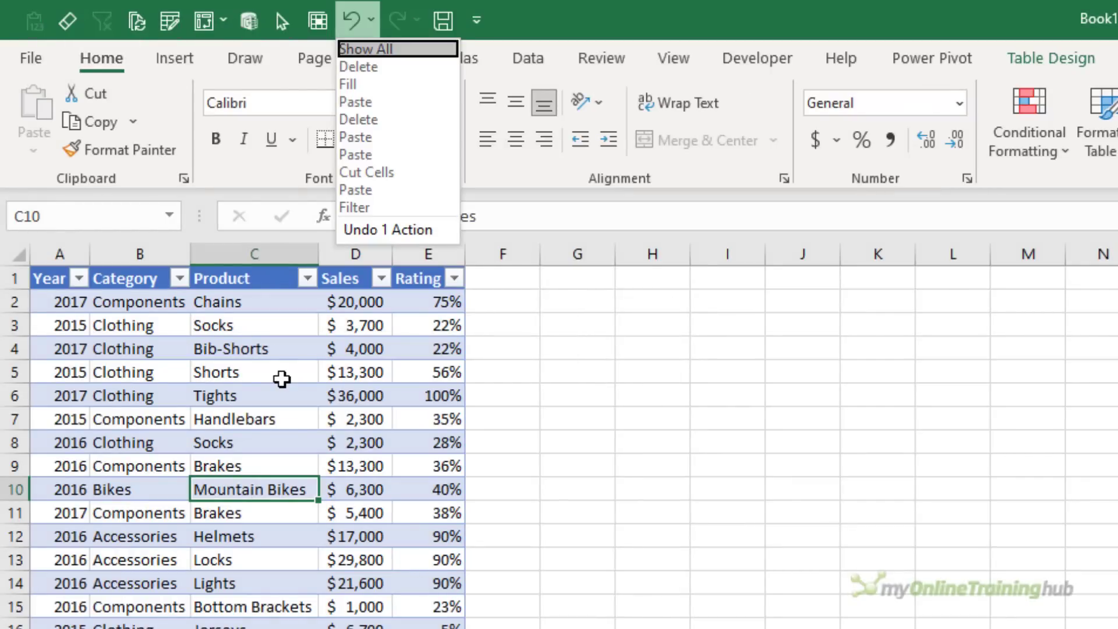
pyautogui.press('Return')
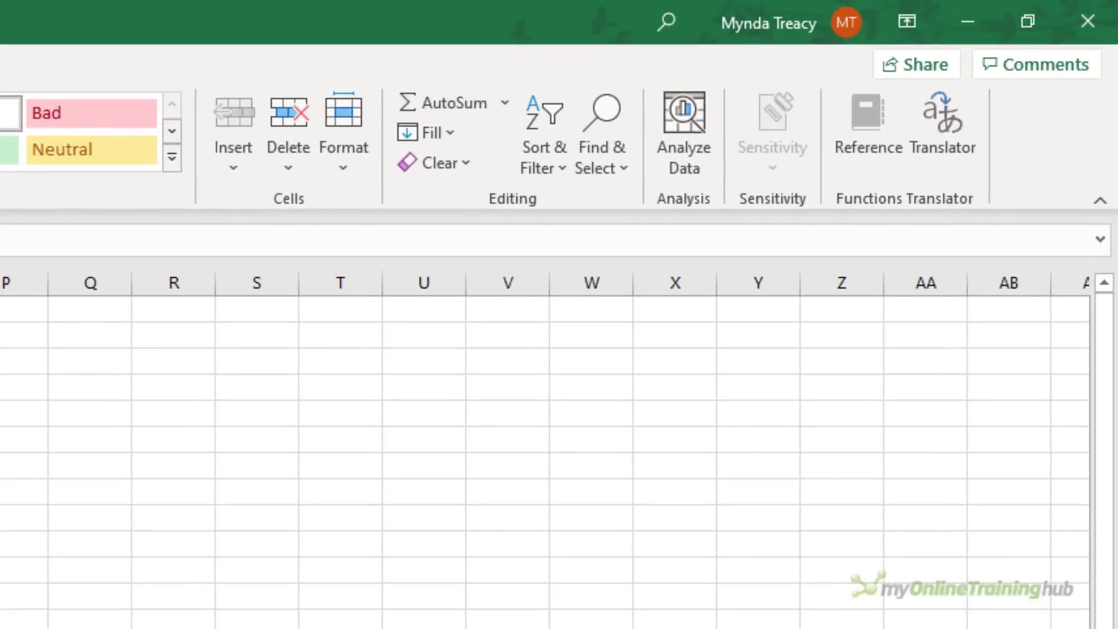
pyautogui.click(464, 165)
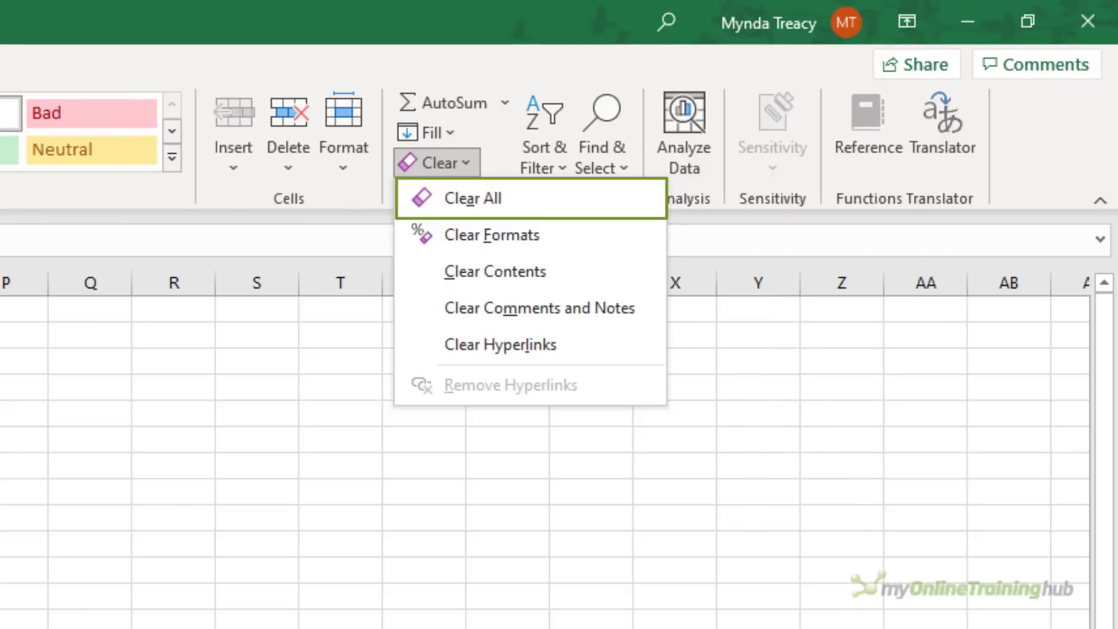
pyautogui.press('Escape')
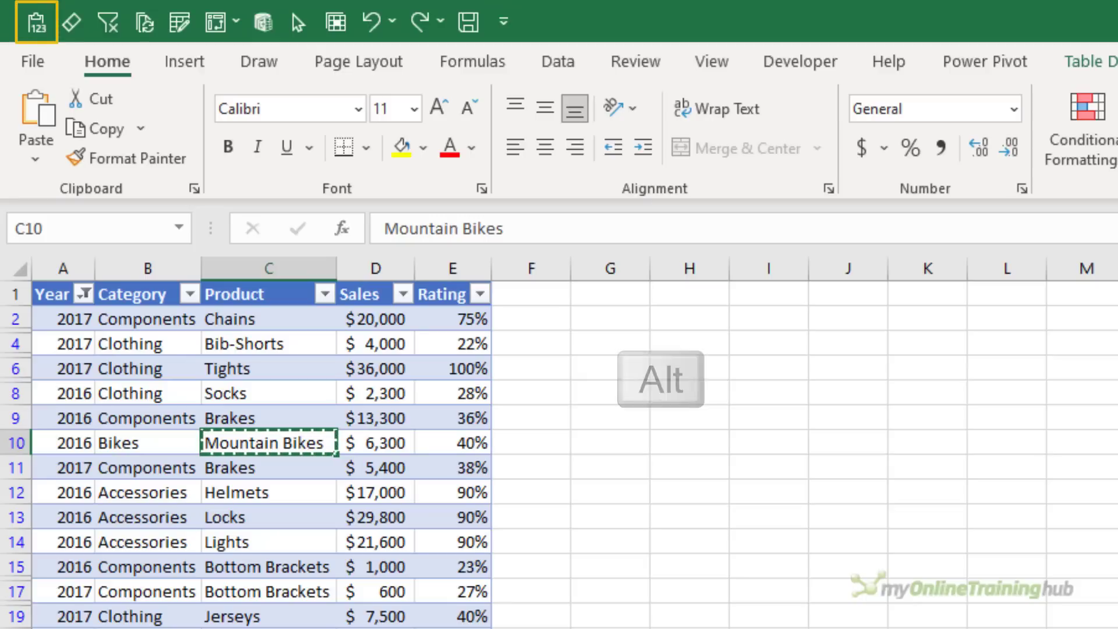
pyautogui.hotkey('alt', '1')
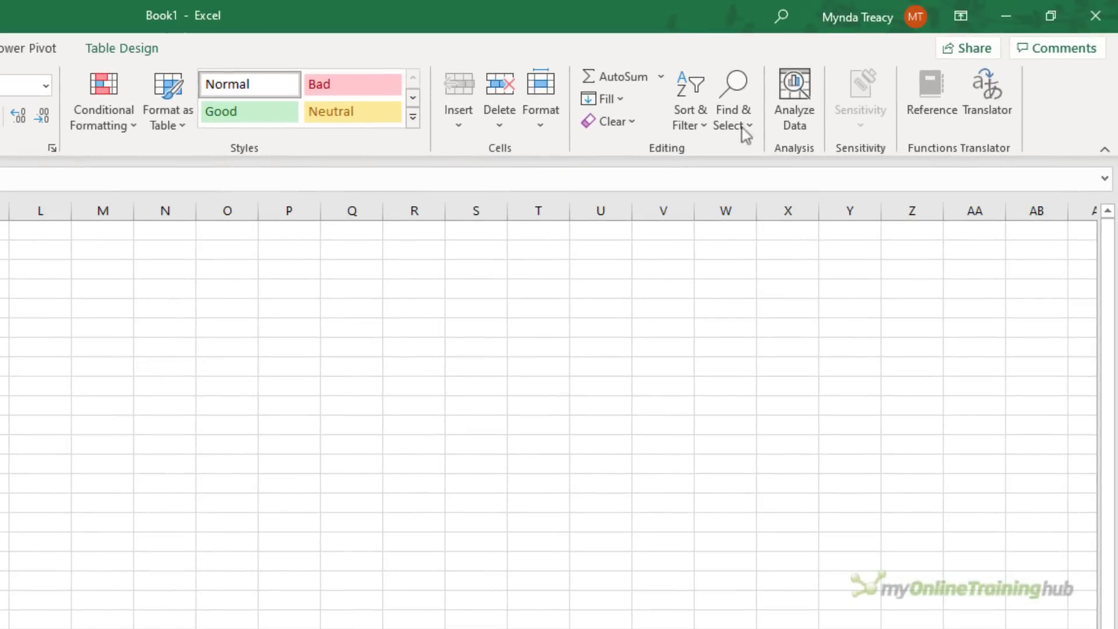
pyautogui.click(748, 126)
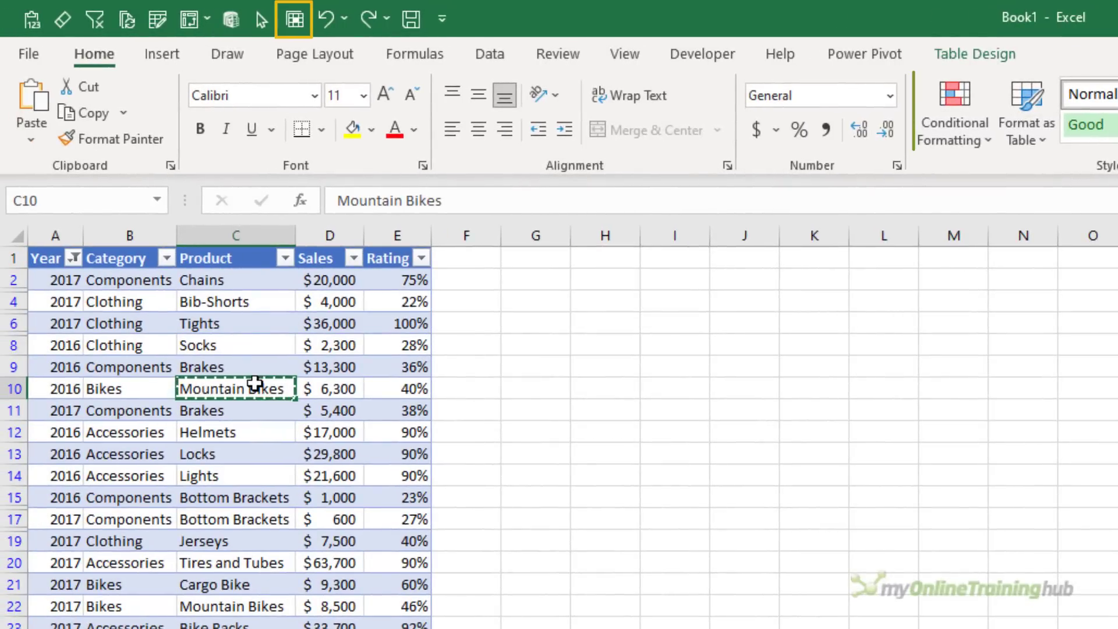
pyautogui.click(956, 131)
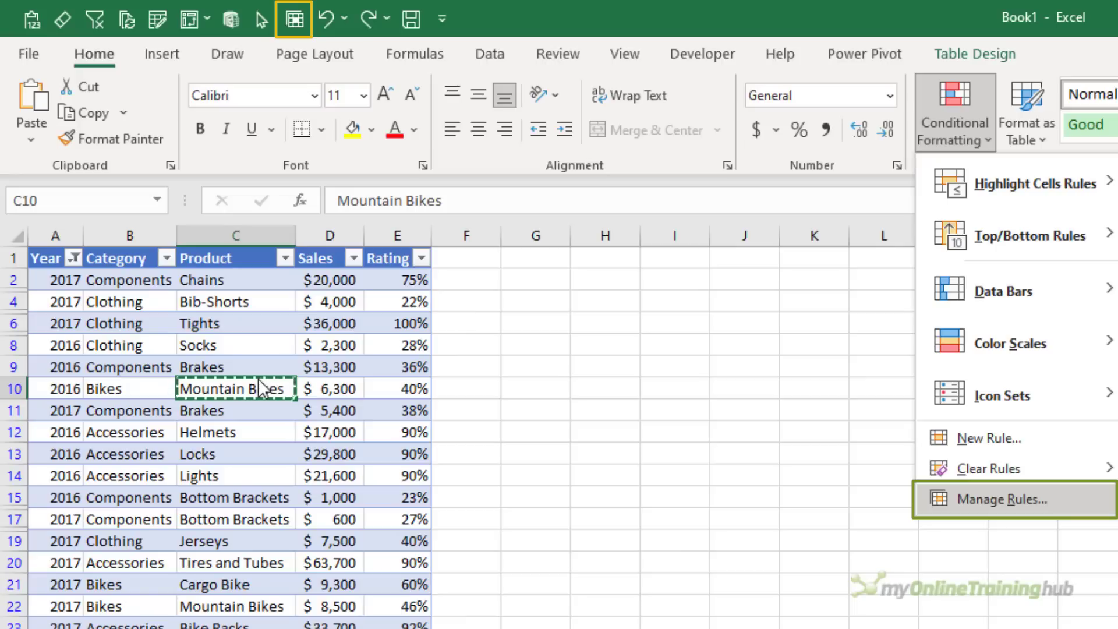
pyautogui.press('Escape')
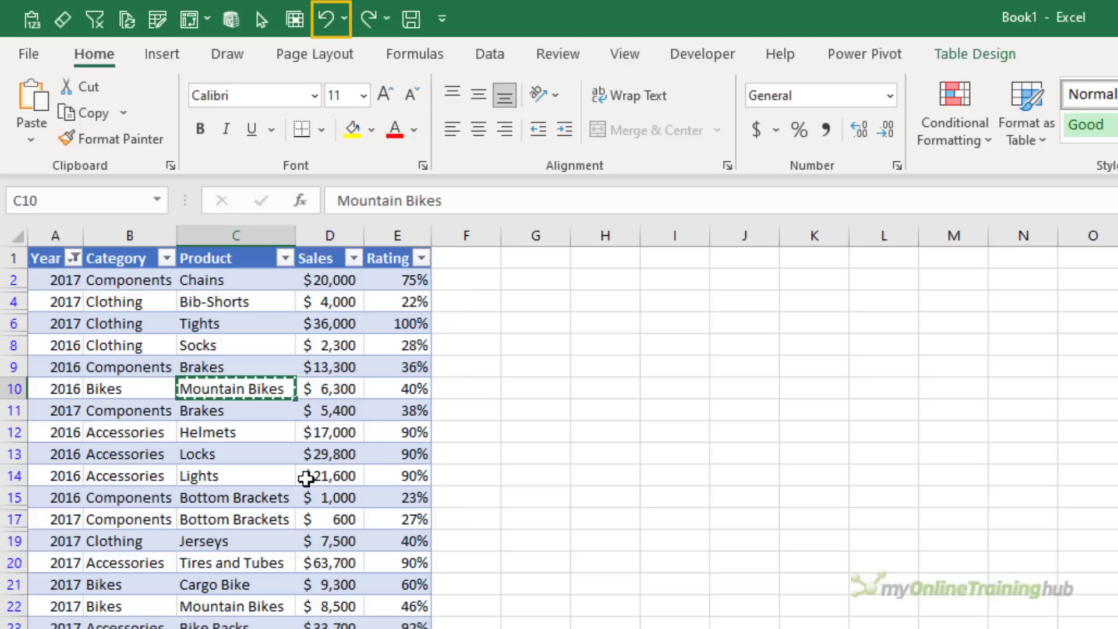
pyautogui.click(344, 18)
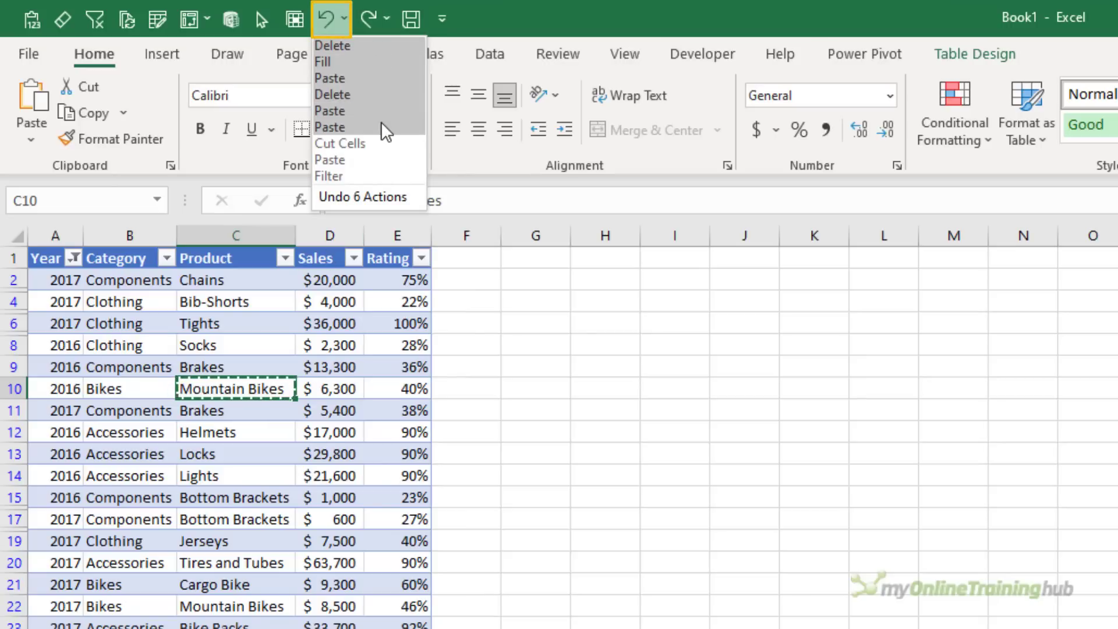
pyautogui.click(344, 26)
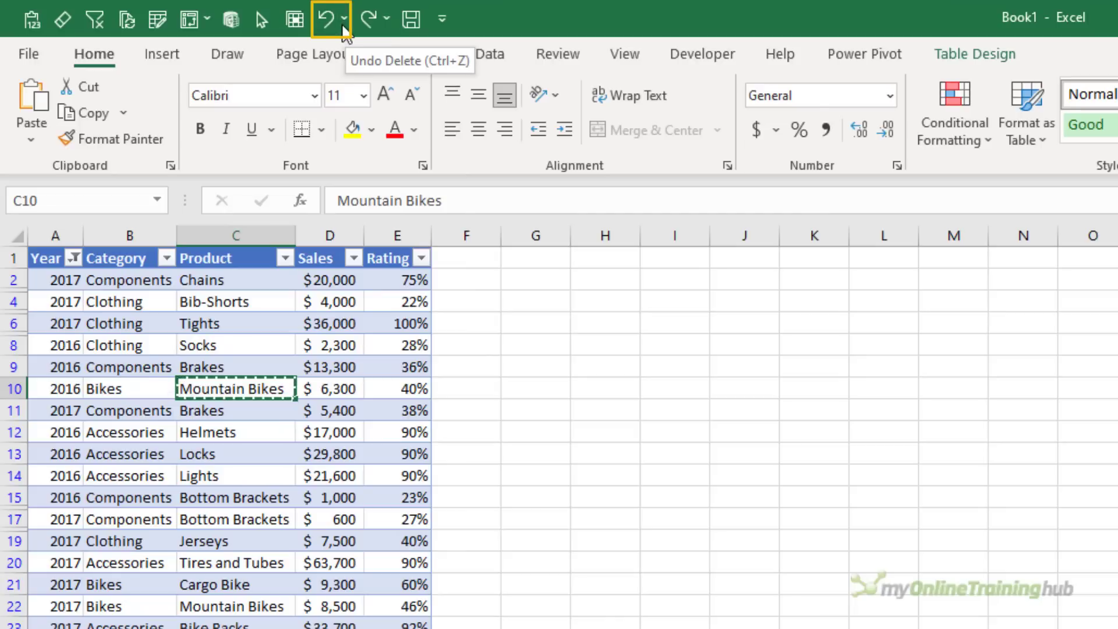
pyautogui.click(386, 24)
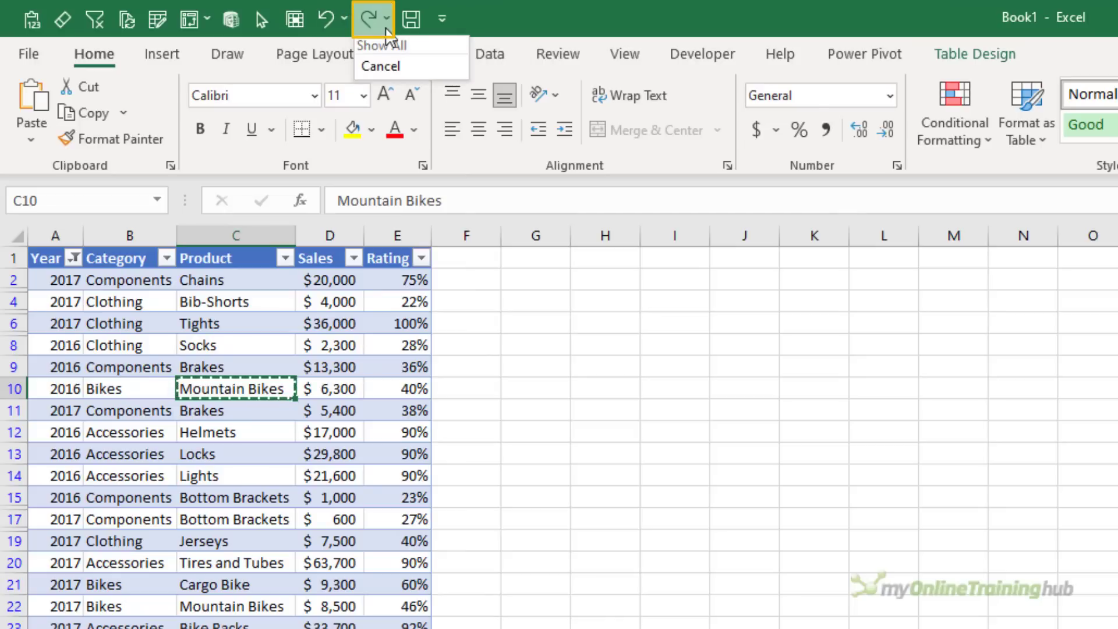
pyautogui.click(386, 25)
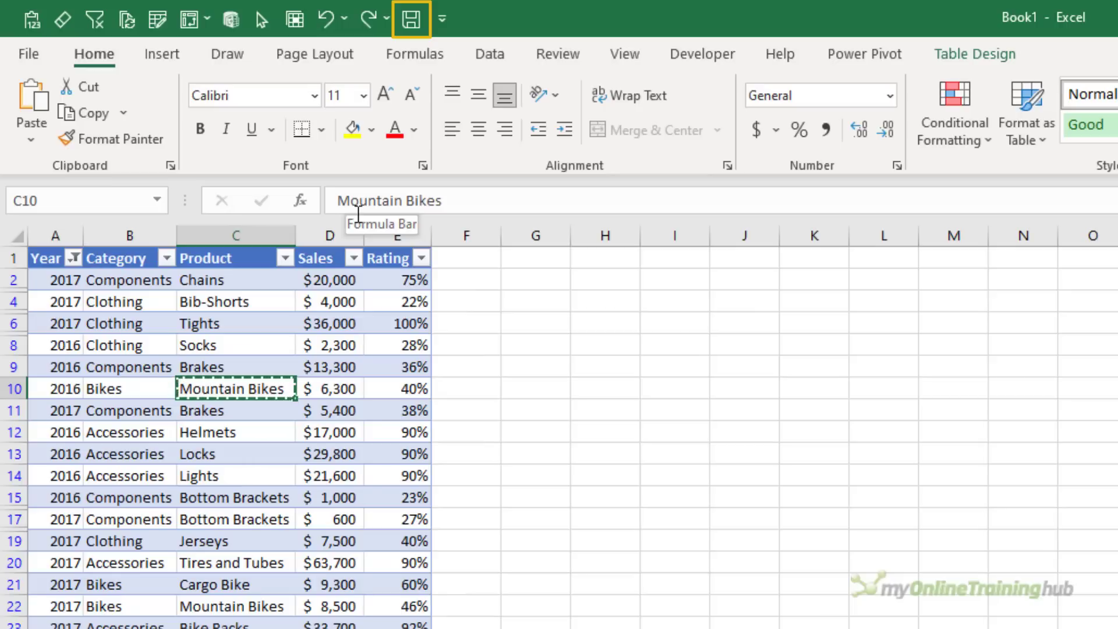
pyautogui.hotkey('ctrl', 's')
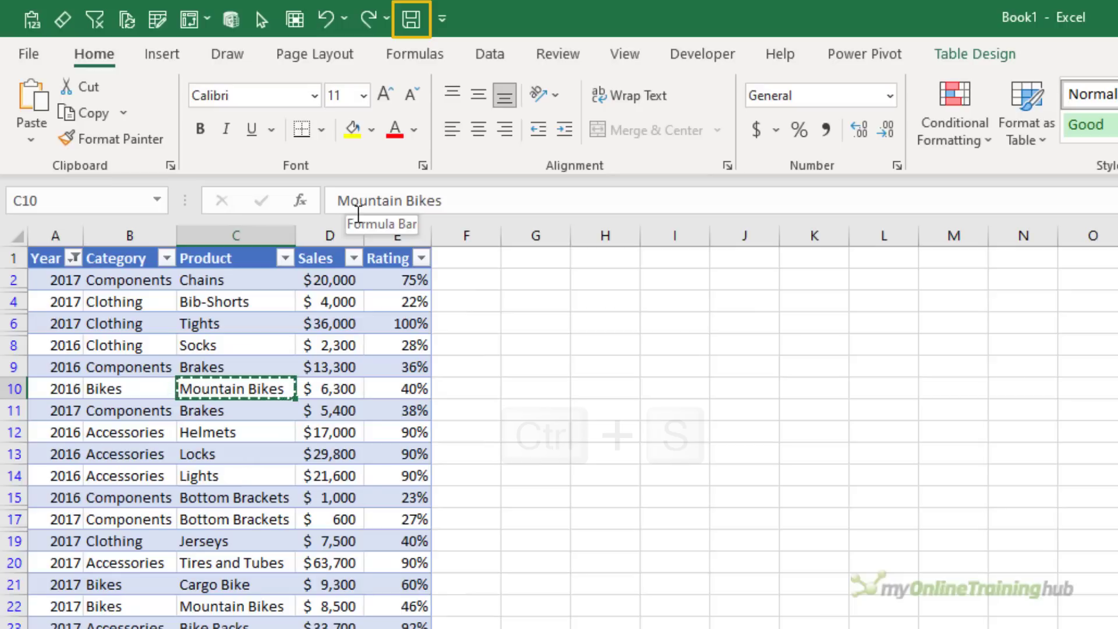